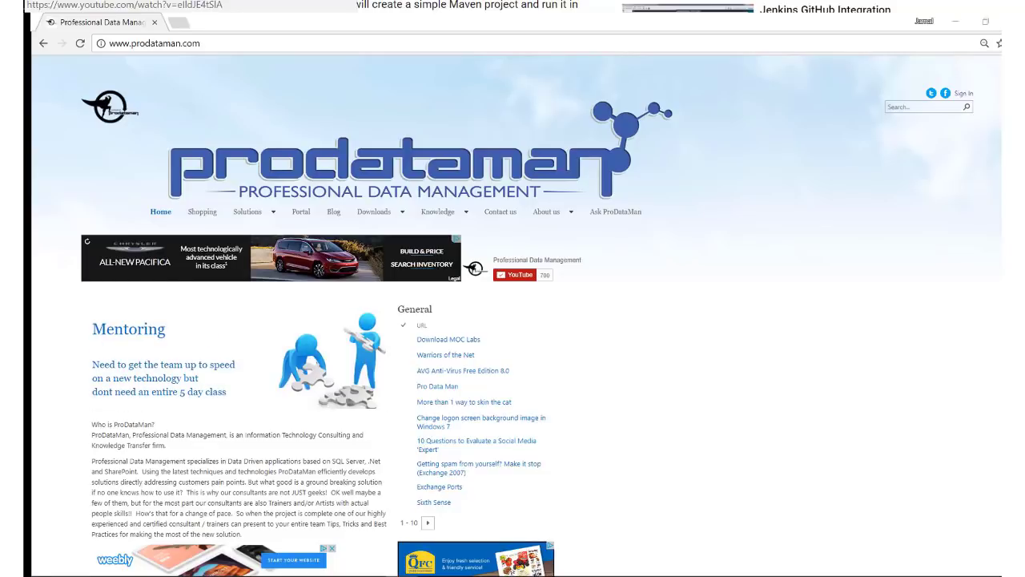
- Load Oracle's JDK 8 downloads page, accept the 8u151 license, and download jdk-8u151-windows-x64.exe
click(181, 24)
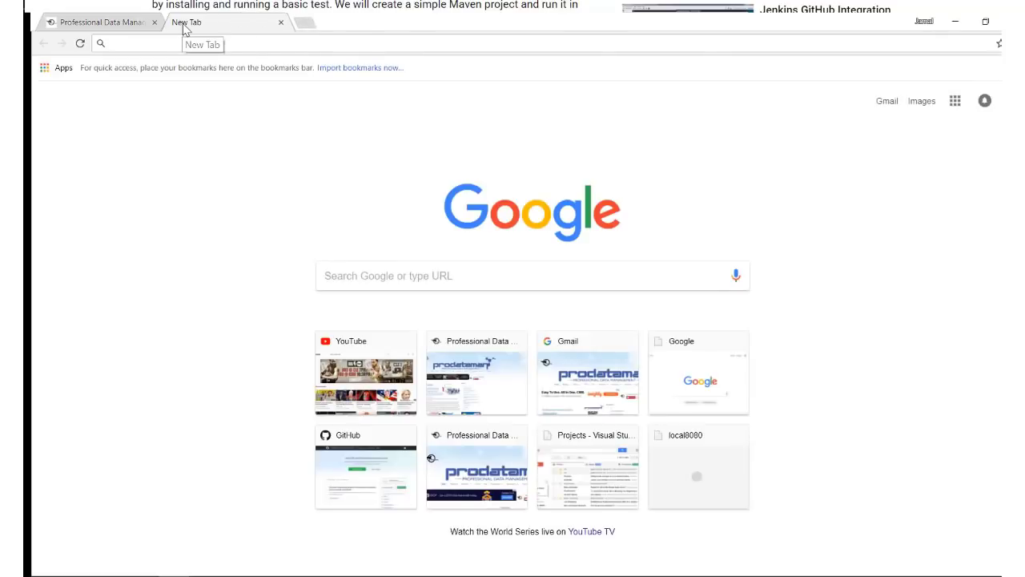
text(http://www.oracle.com/technetwork/java/javase/downloads/jdk8-downloads-2133151.html)
key(Return)
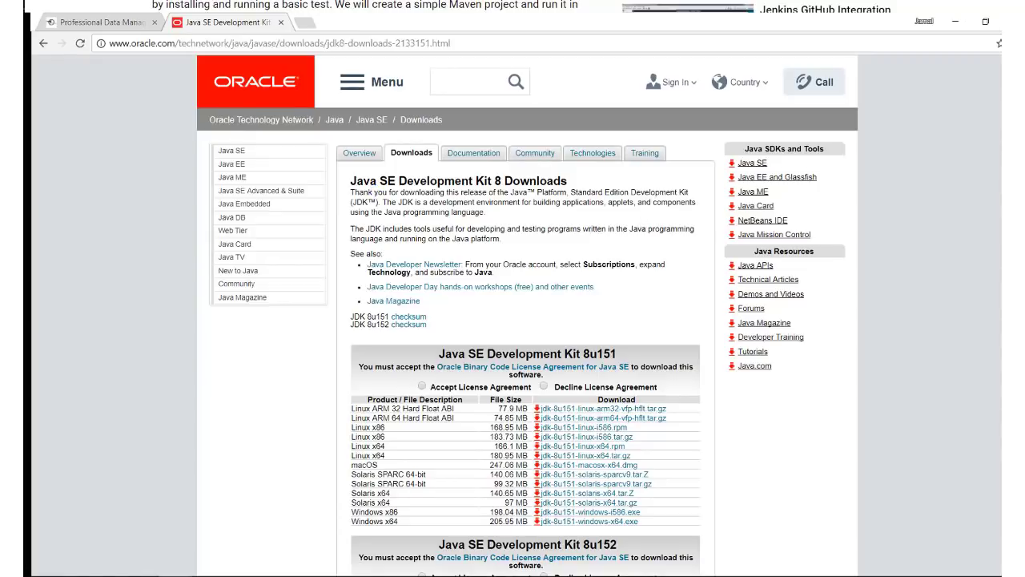
scroll(528, 321, down, 2)
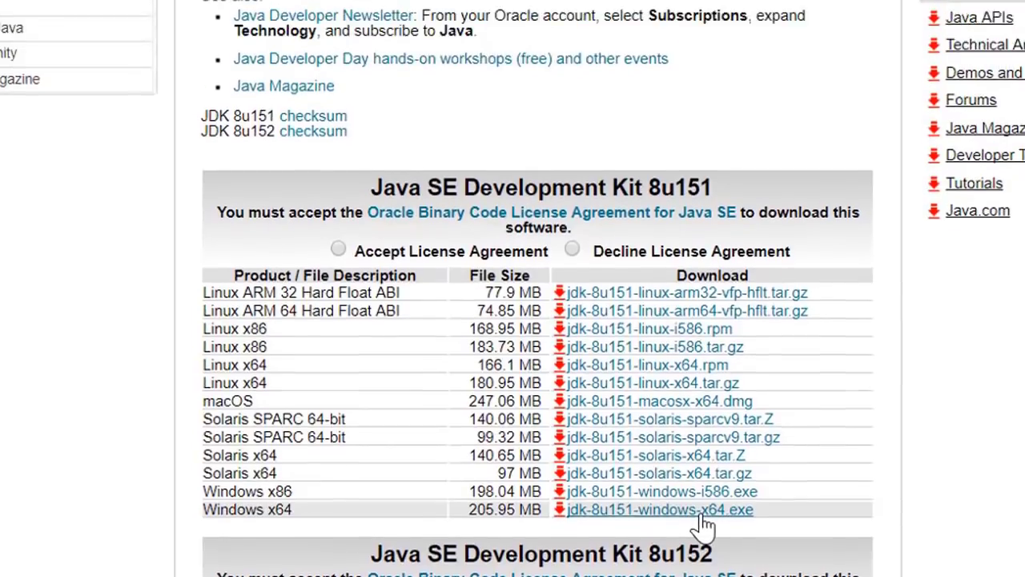
click(701, 441)
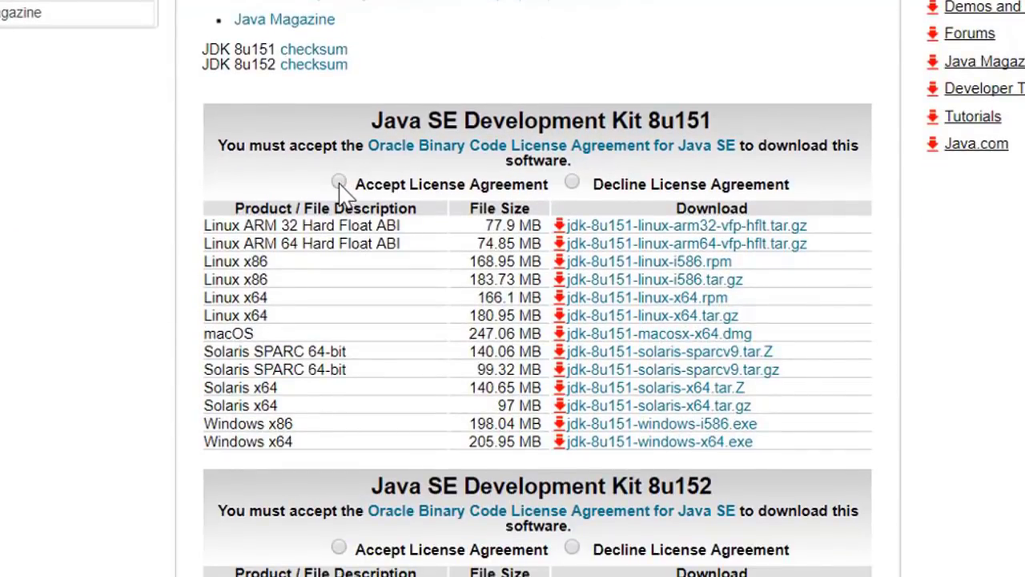
click(339, 183)
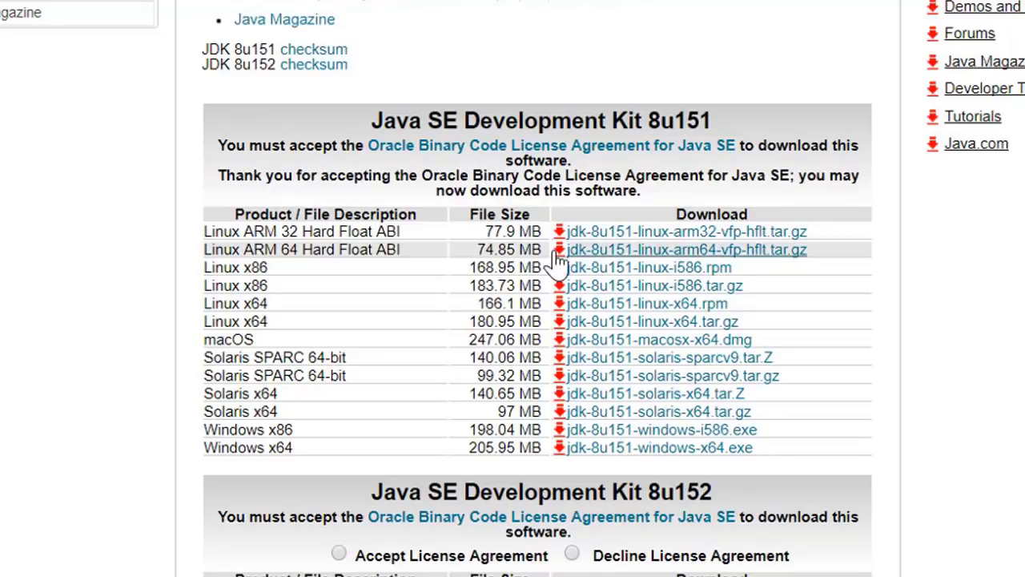
click(687, 448)
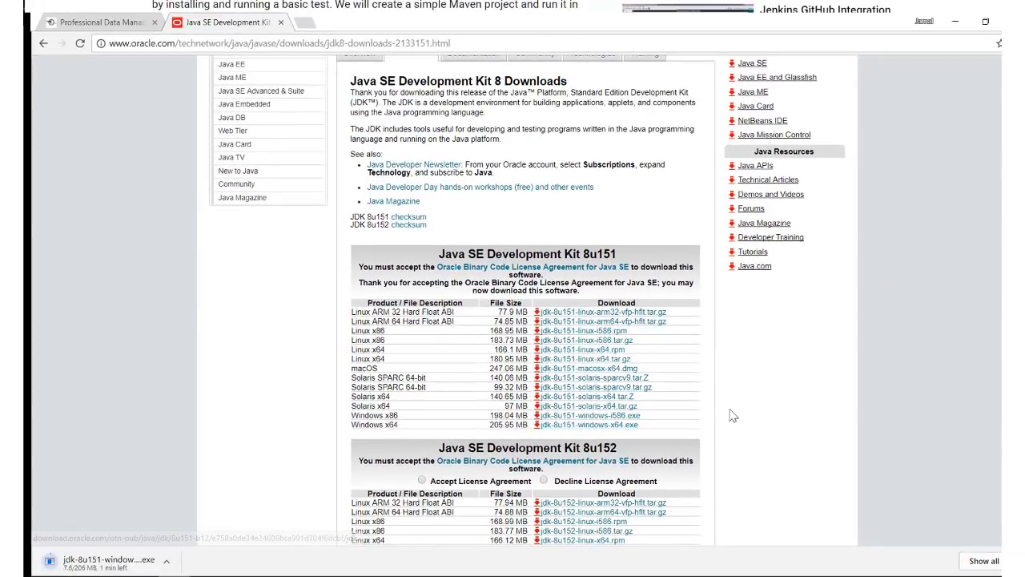
- Run the downloaded jdk-8u151-windows-x64.exe installer and install with the default features
click(171, 567)
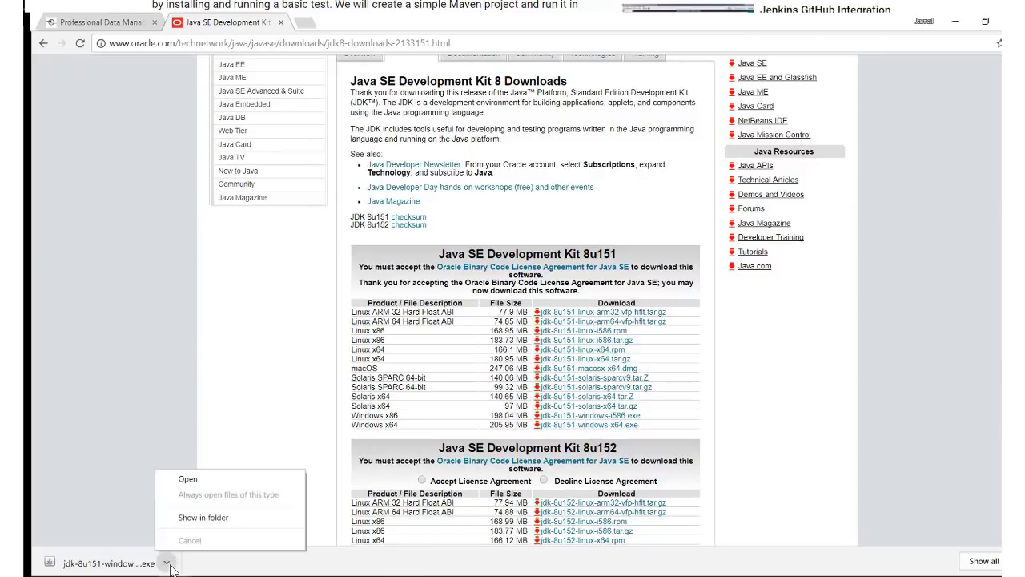
click(215, 481)
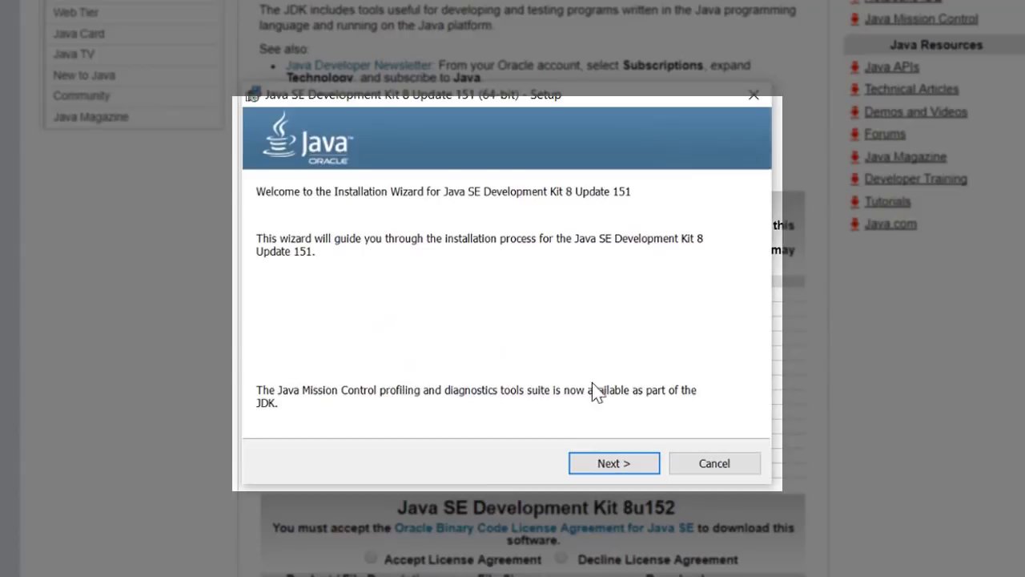
click(618, 464)
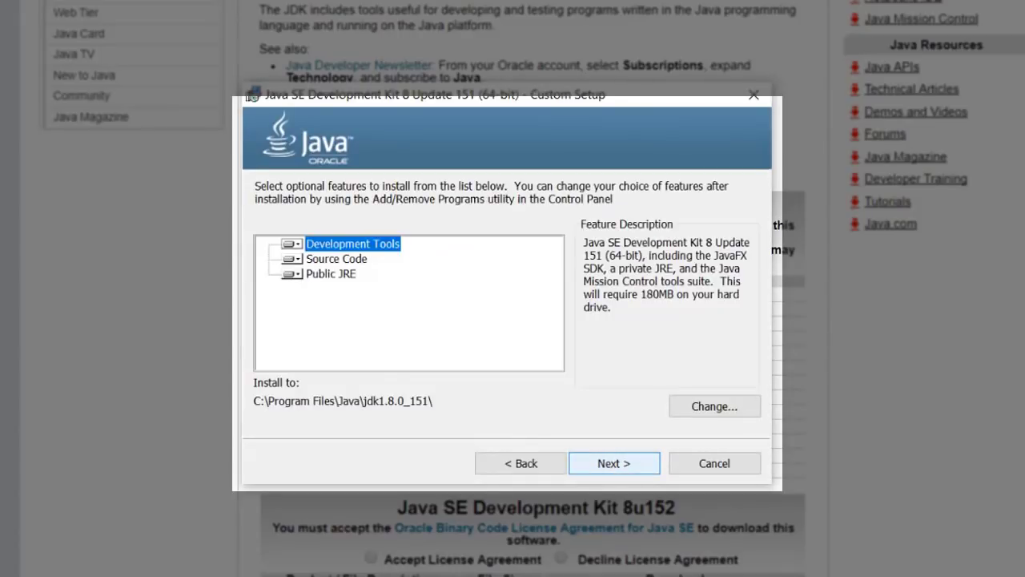
click(614, 463)
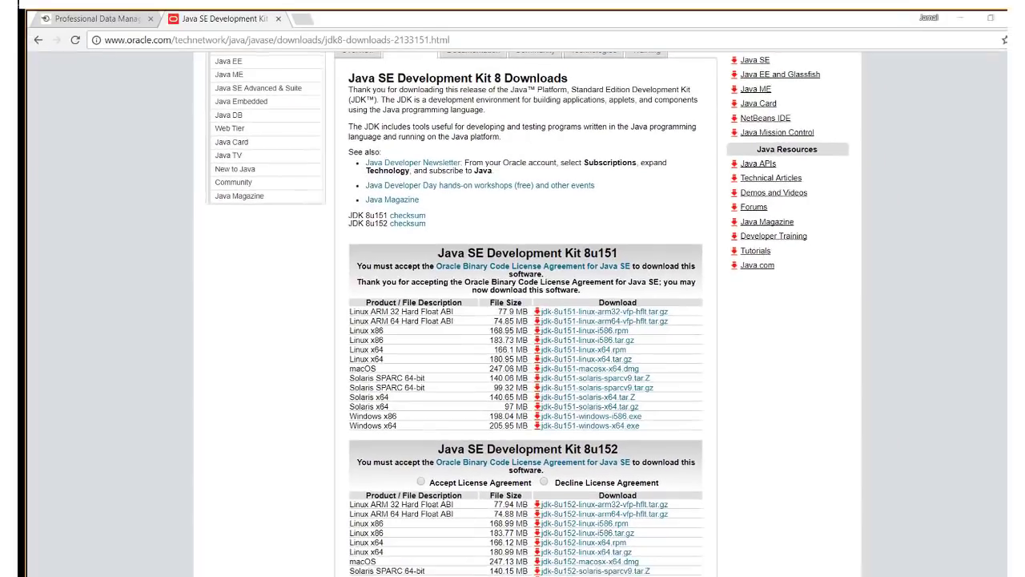
- Browse from This PC to the C:\Program Files\Java\jdk1.8.0_151 folder
click(80, 565)
text(this pc)
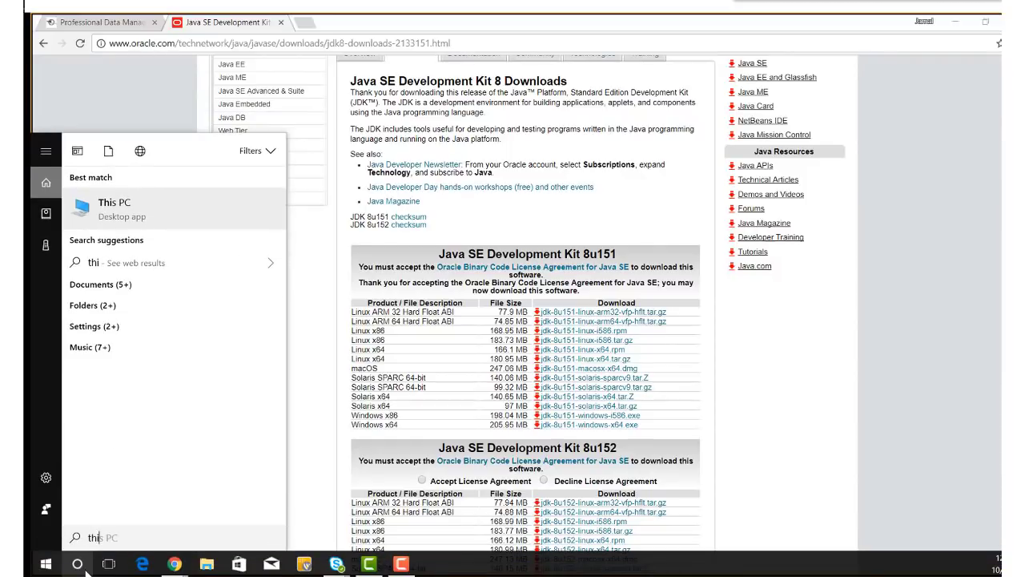
key(Return)
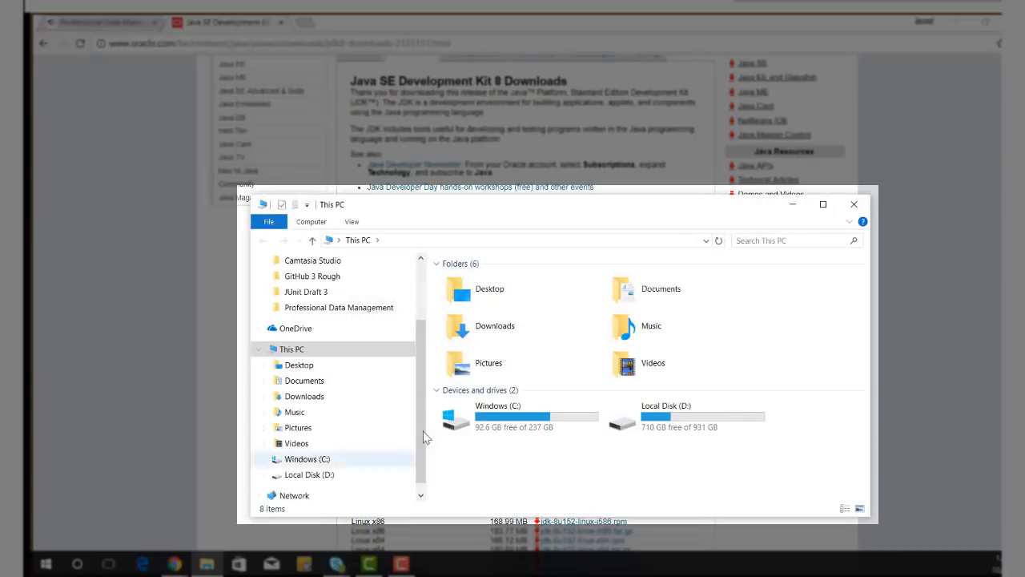
double_click(455, 428)
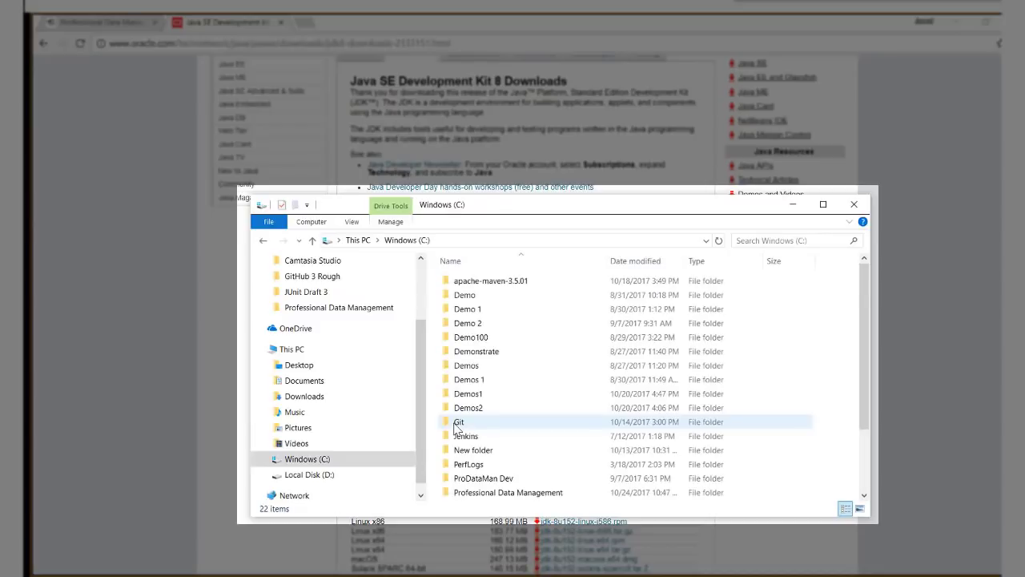
scroll(455, 428, down, 2)
click(457, 424)
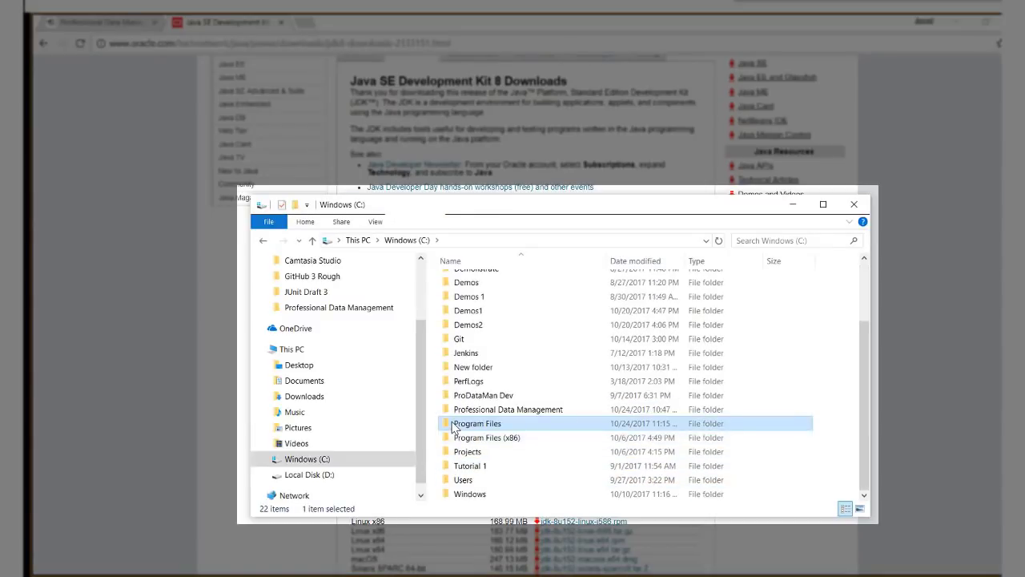
double_click(454, 424)
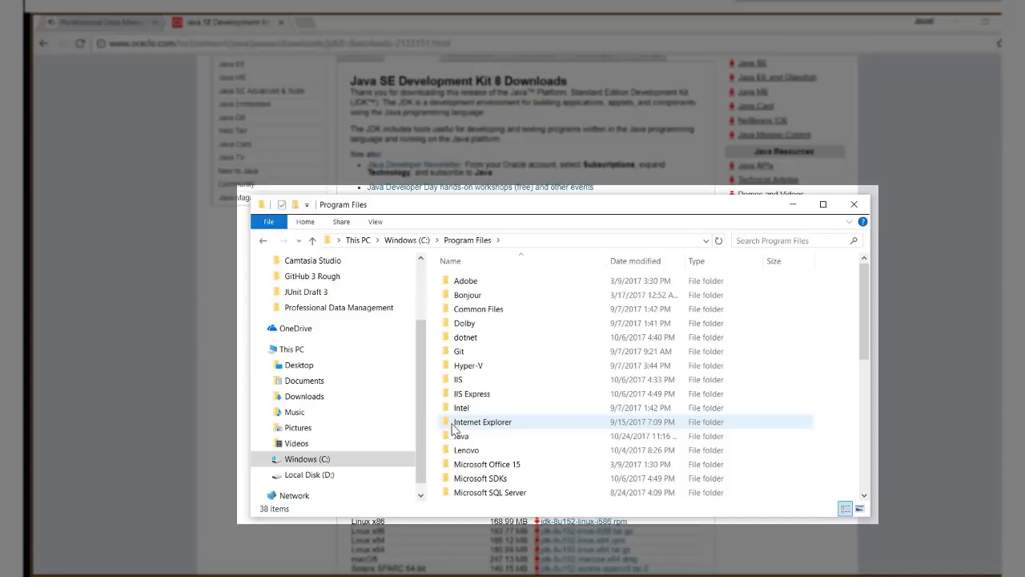
click(459, 439)
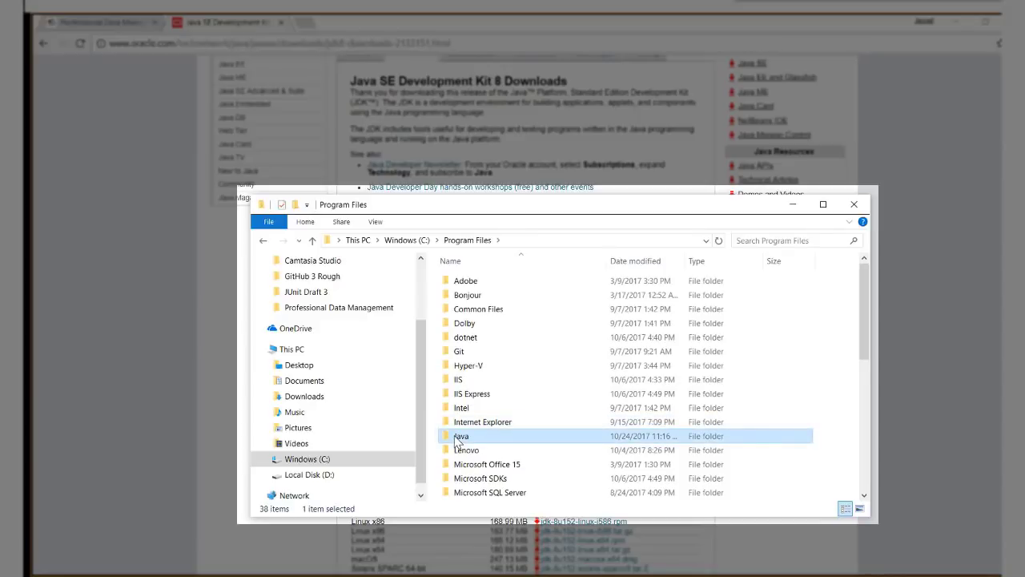
double_click(458, 439)
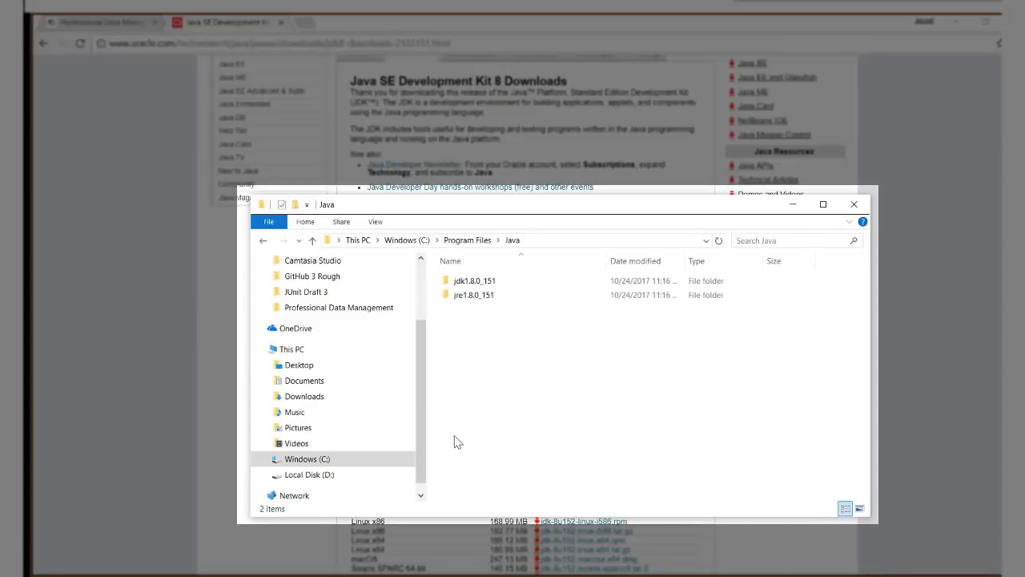
click(462, 287)
double_click(451, 287)
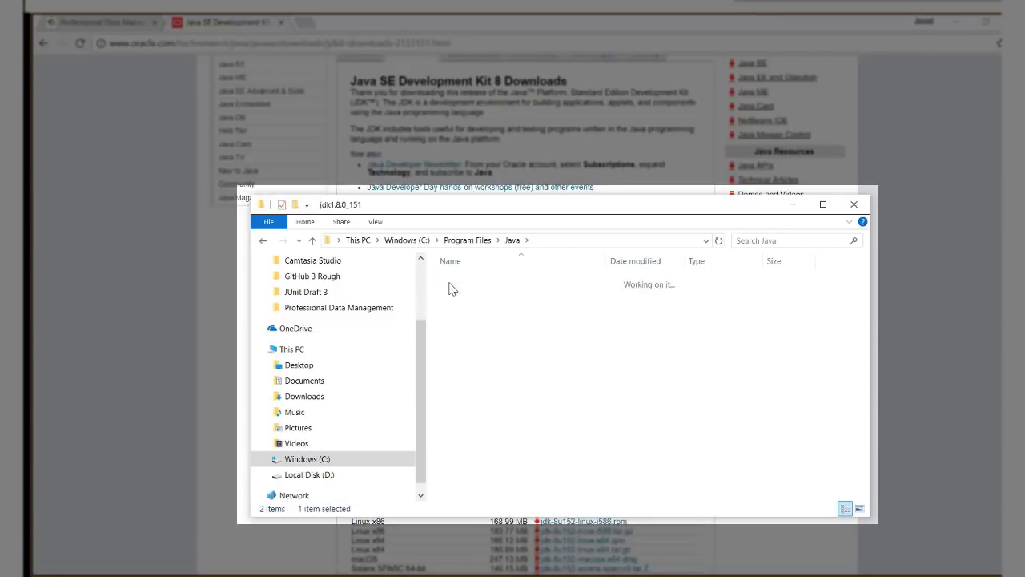
- Copy the folder path C:\Program Files\Java\jdk1.8.0_151 from the address bar
click(626, 245)
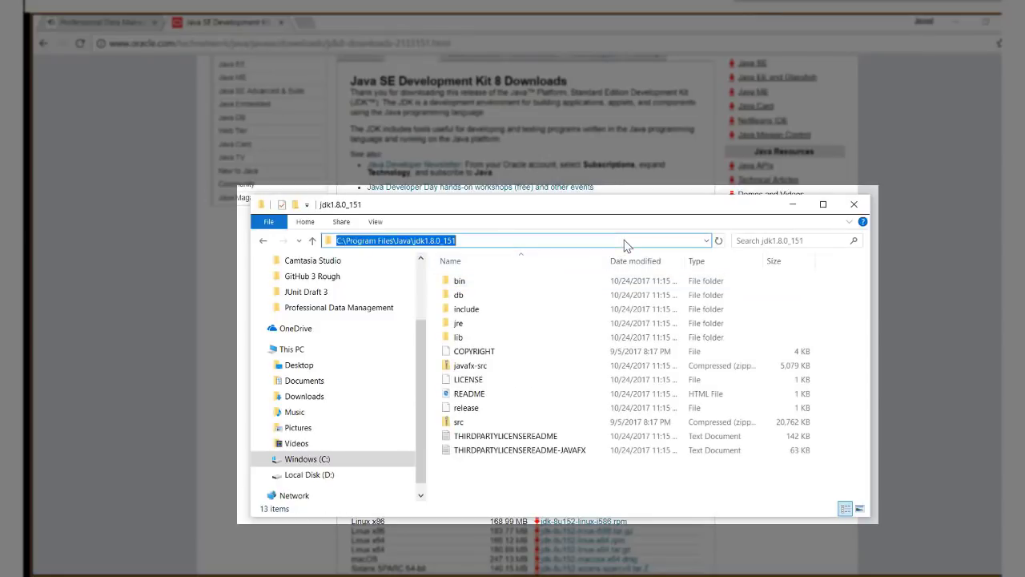
right_click(416, 245)
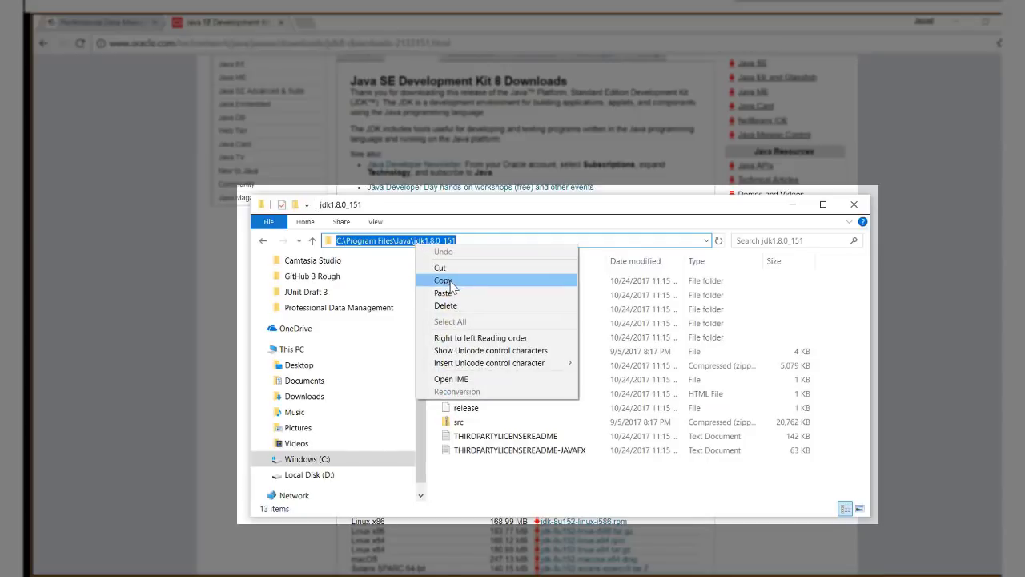
click(446, 281)
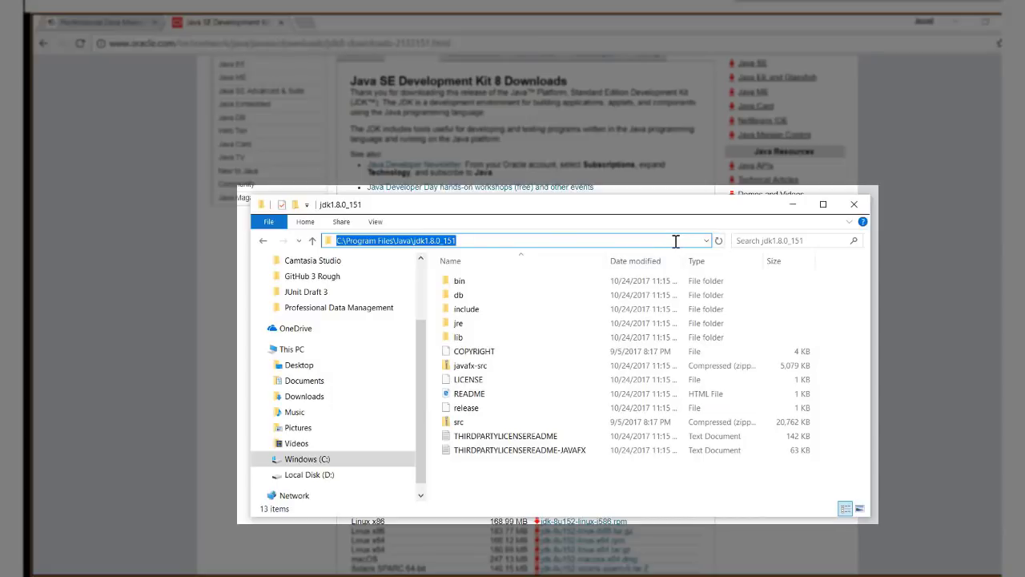
- Close File Explorer, open Control Panel's System page via System and Security, and launch Advanced system settings
click(854, 205)
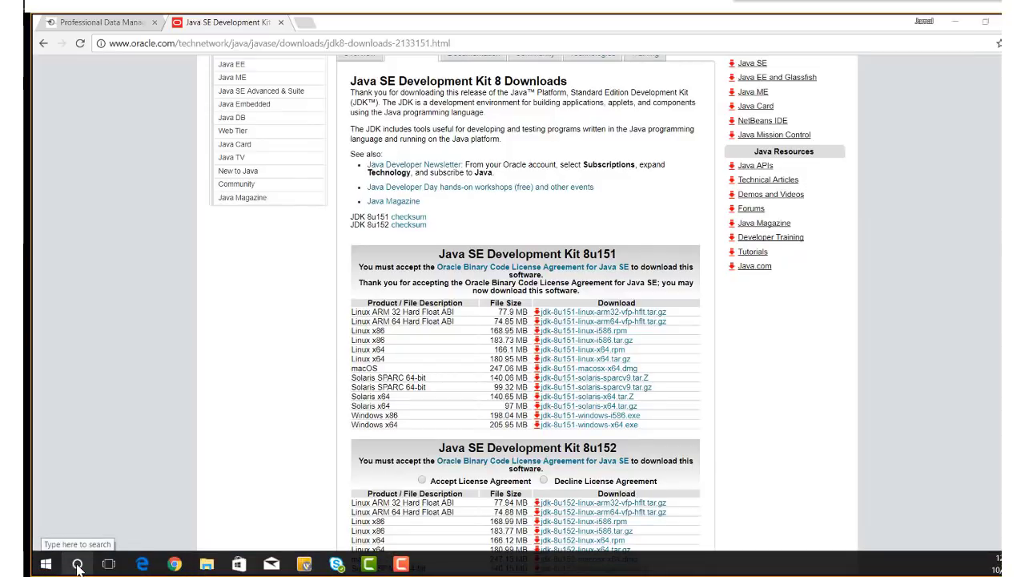
click(78, 565)
text(co)
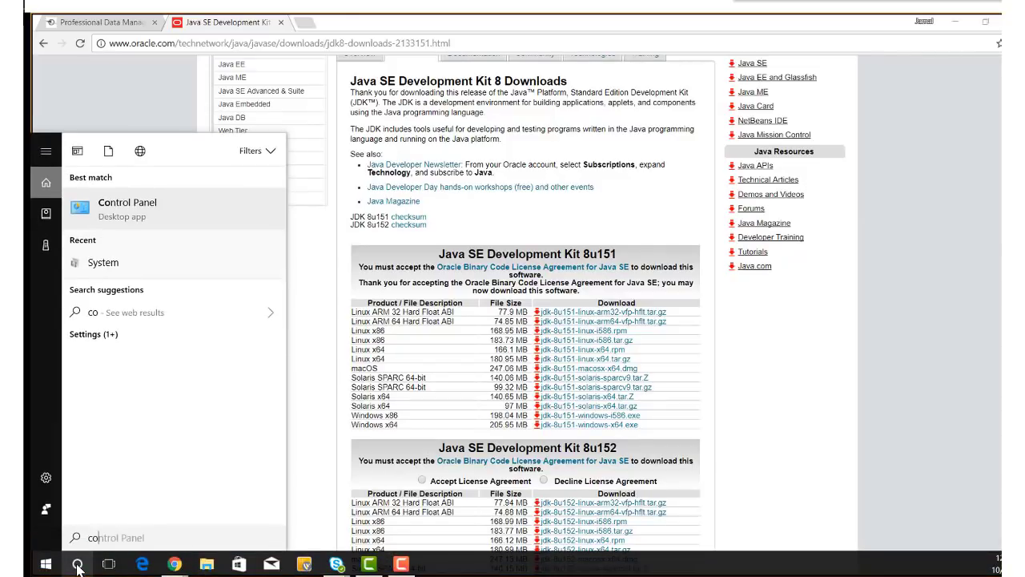
key(Return)
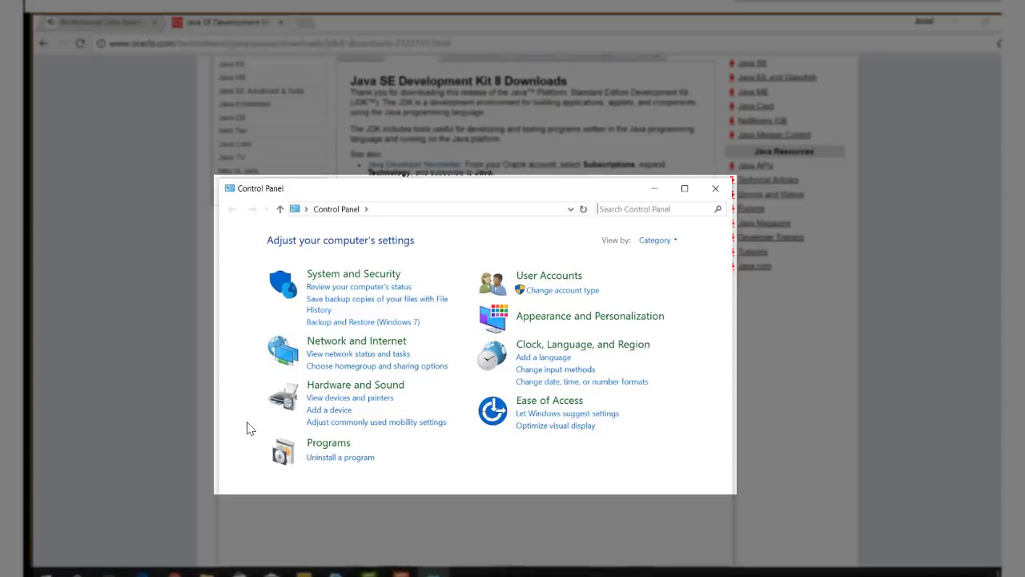
click(324, 277)
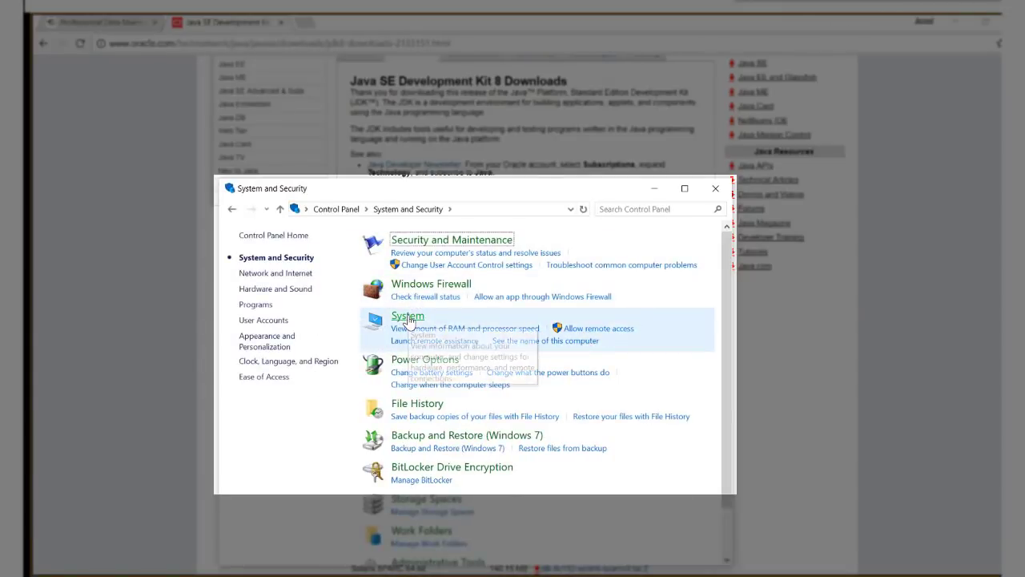
click(408, 315)
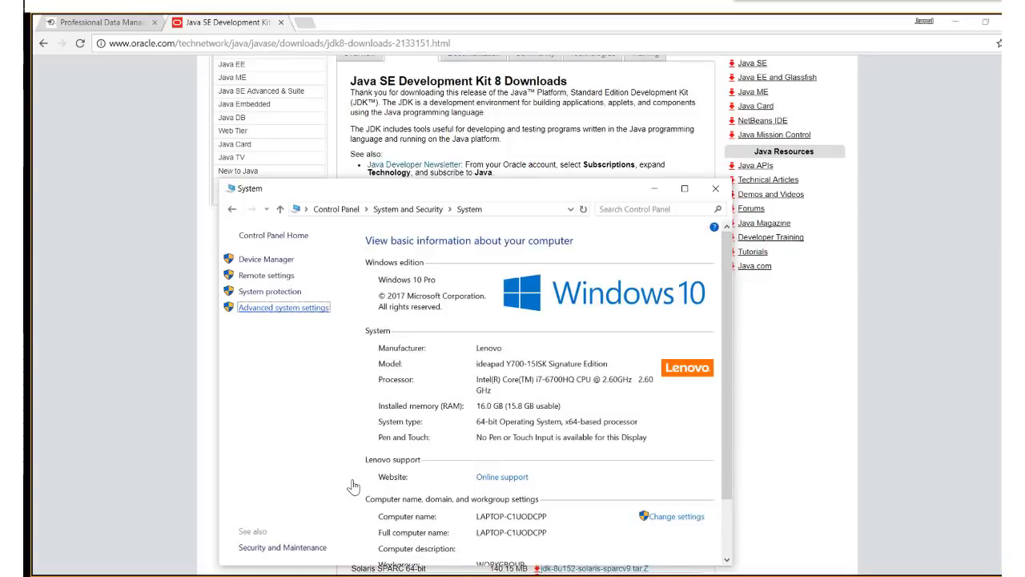
key(Tab)
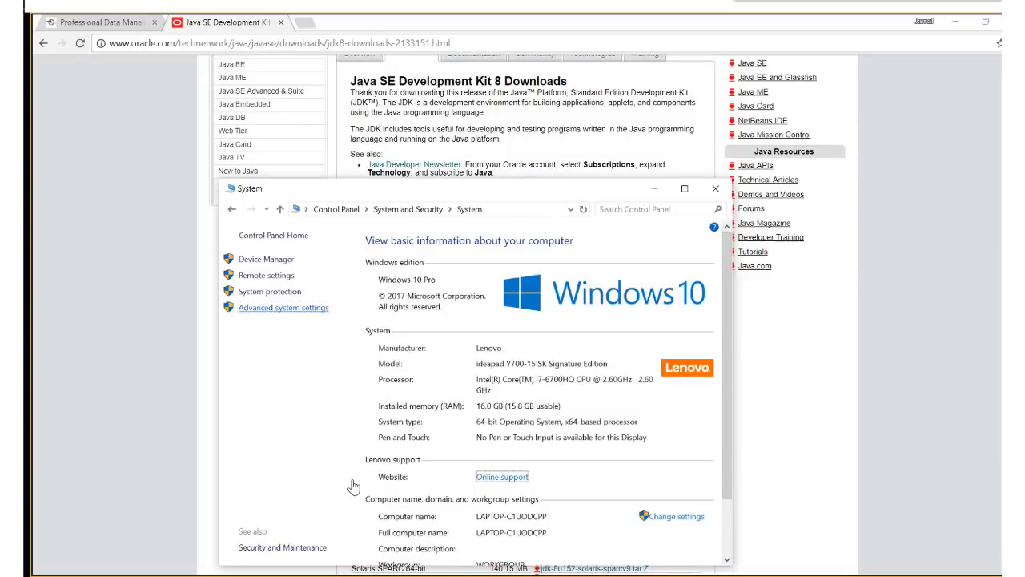
key(Return)
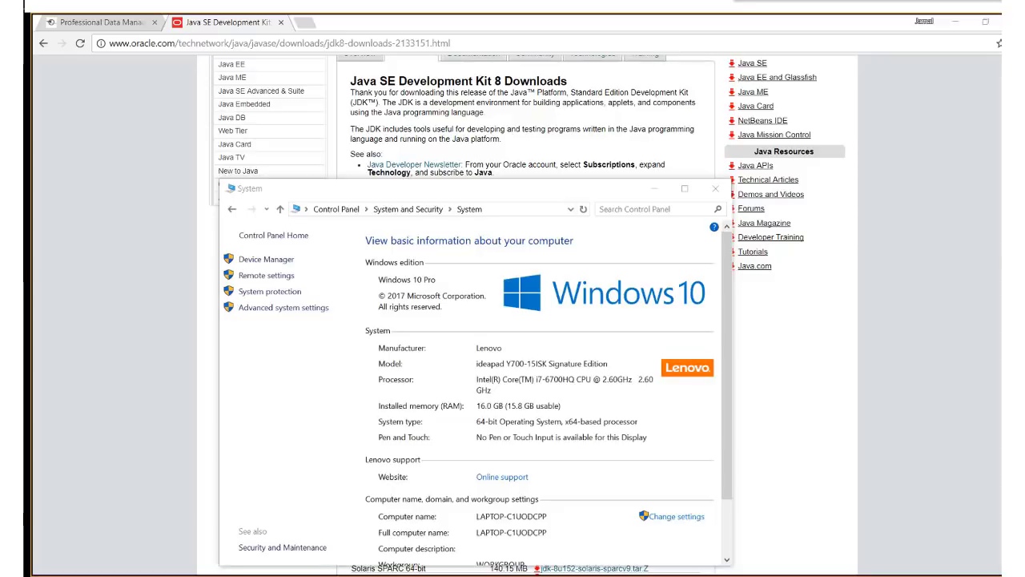
- Add a system variable JAVA_HOME with value C:\Program Files\Java\jdk1.8.0_151
drag(492, 0, 481, 159)
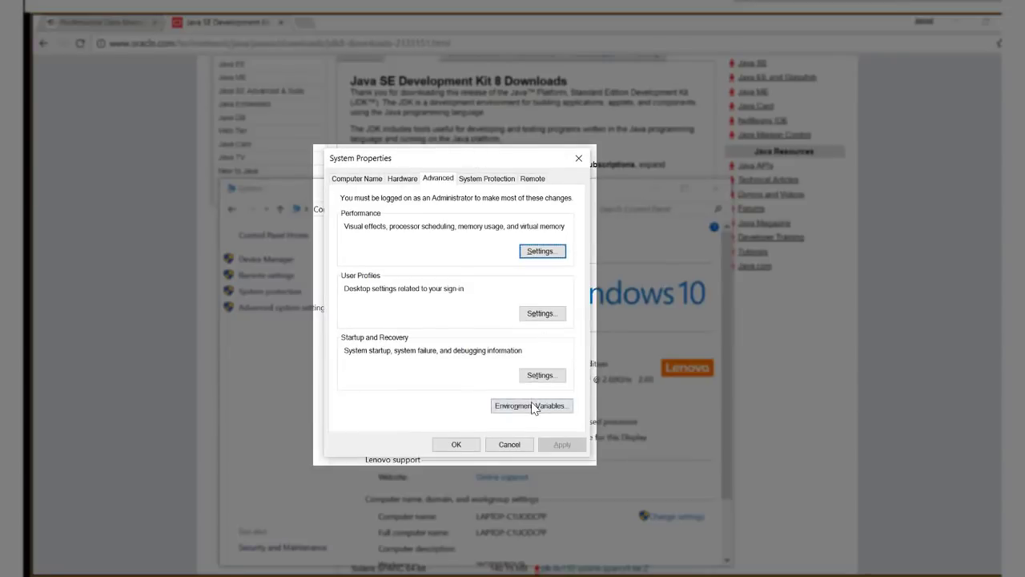
click(528, 407)
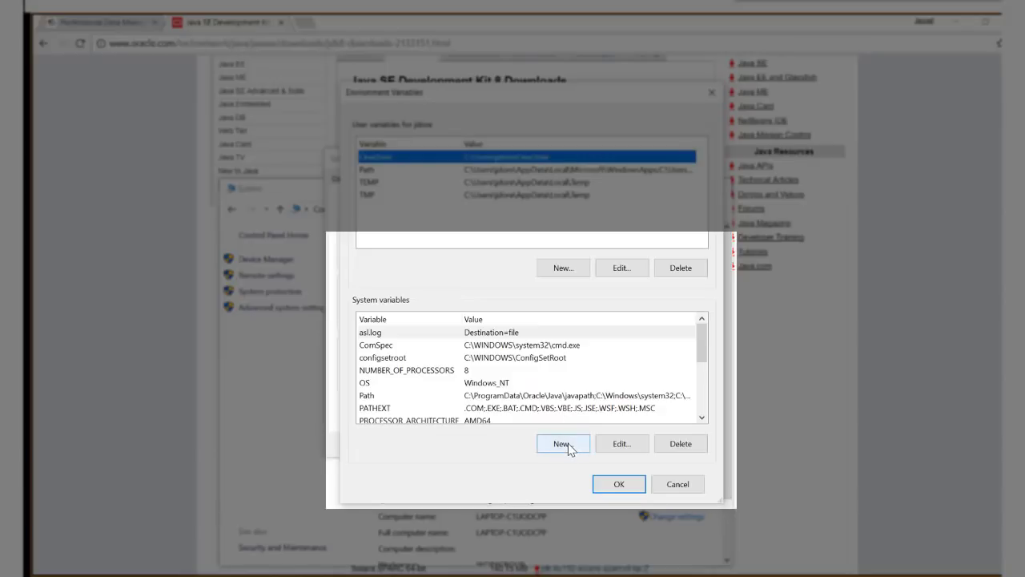
click(563, 443)
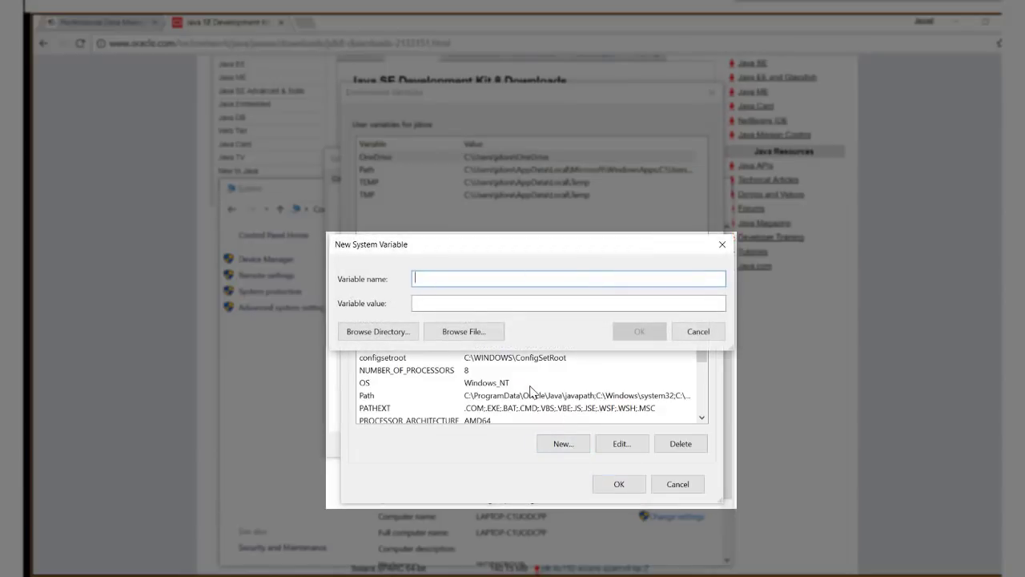
text(JAVA_HOME)
click(522, 305)
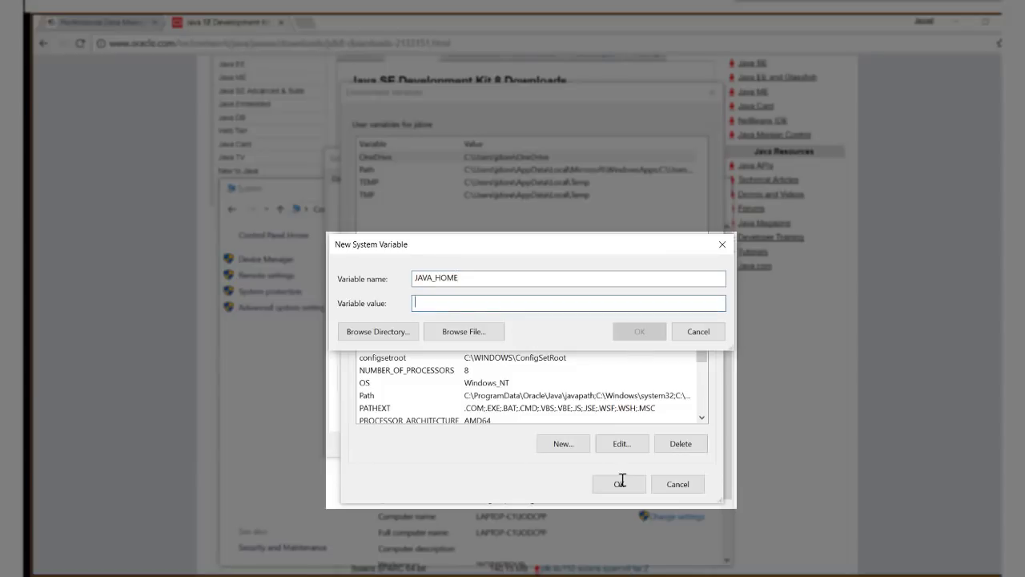
key(ctrl+v)
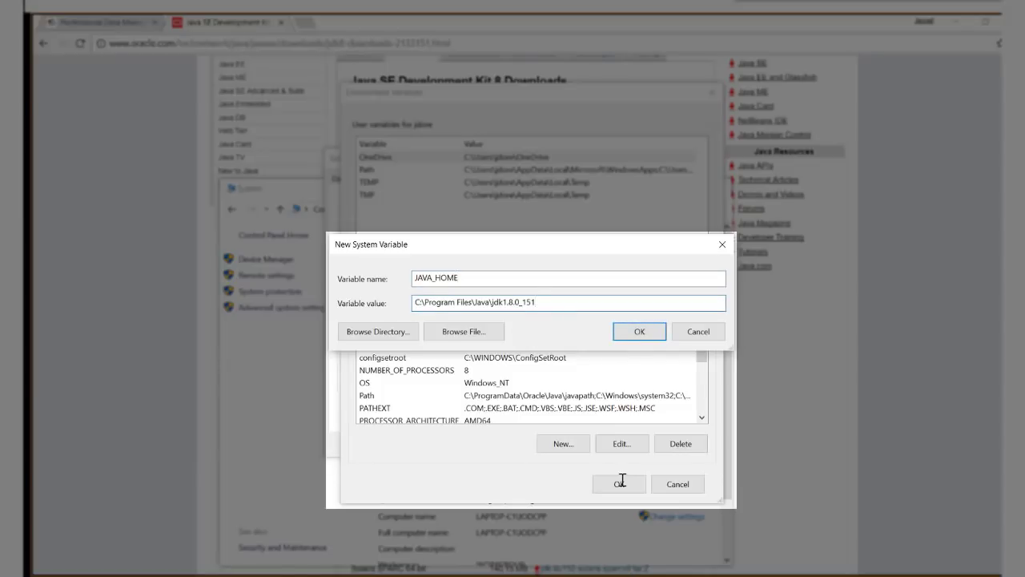
click(632, 330)
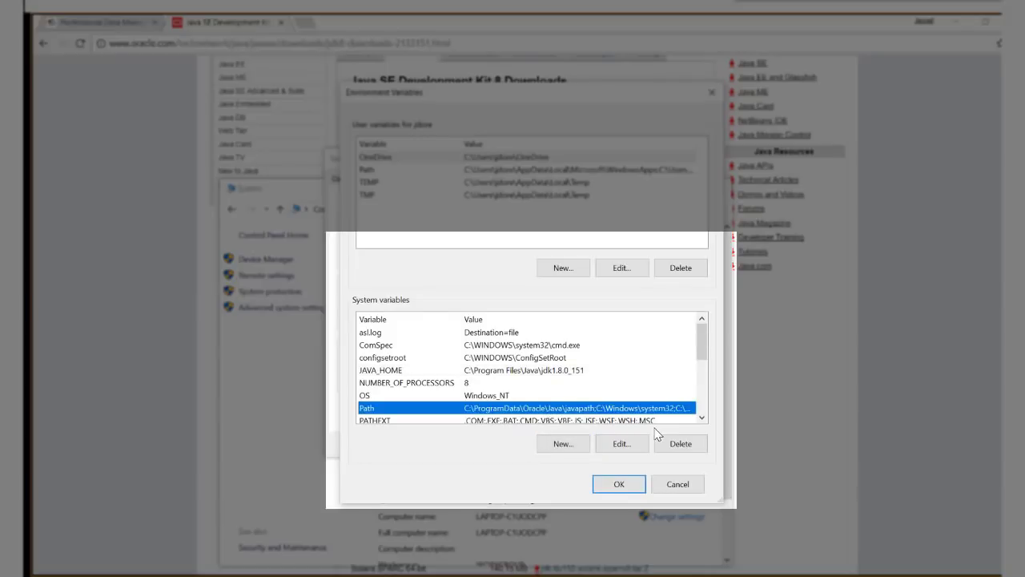
- Append %JAVA_HOME%\bin to the system Path variable and save the environment variables
click(630, 443)
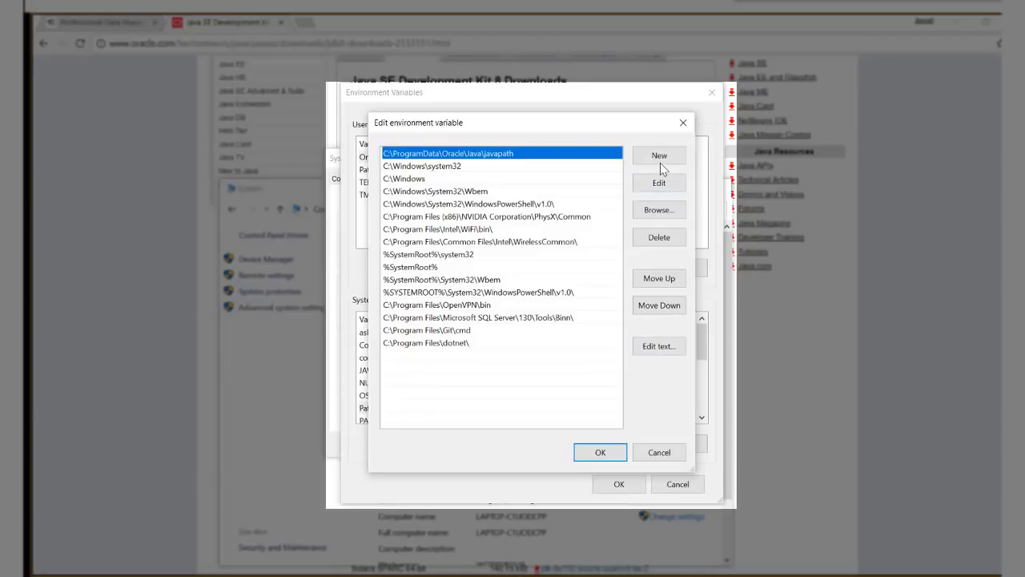
click(659, 157)
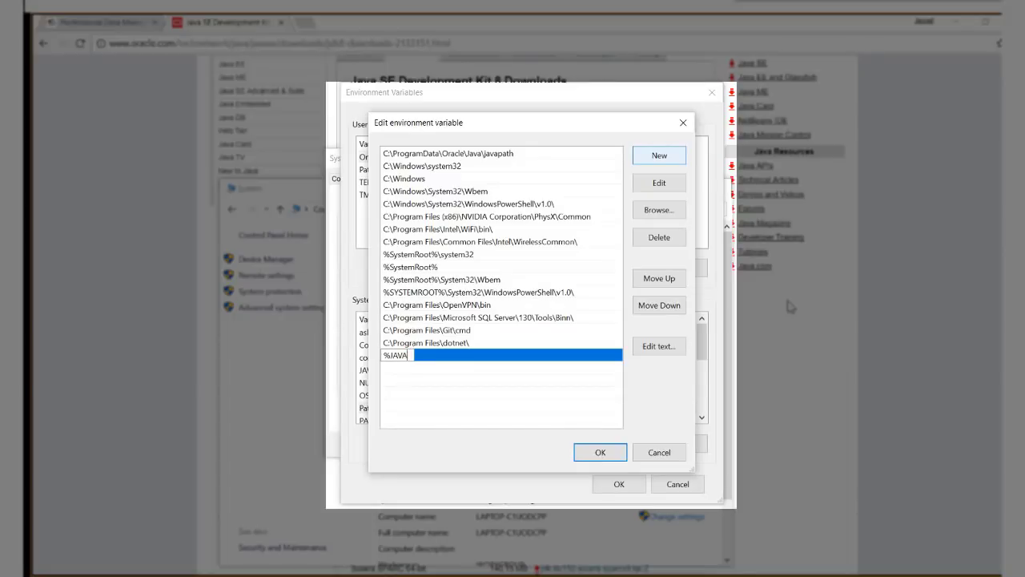
text(%JAVA_HOME%\bin)
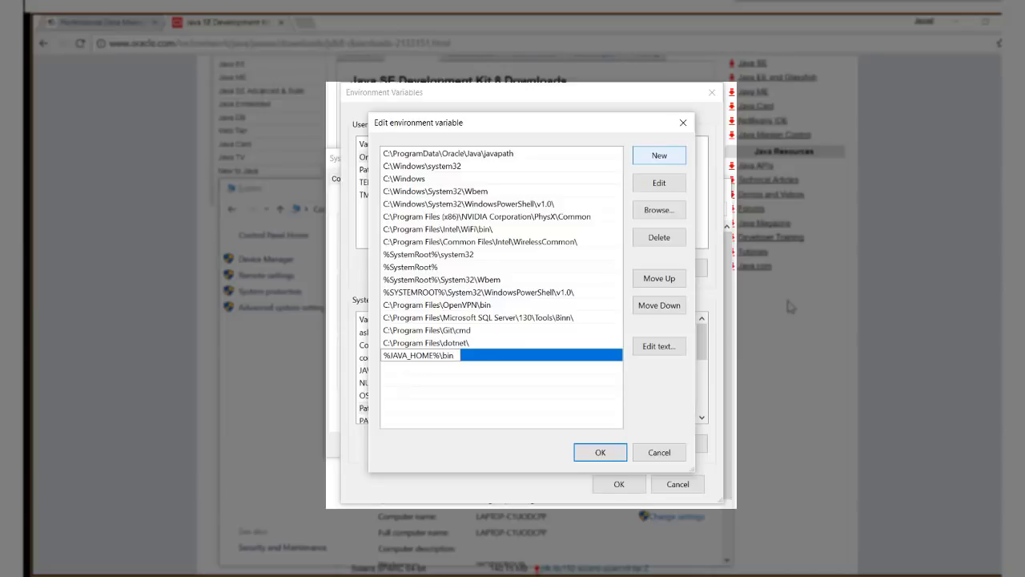
click(601, 452)
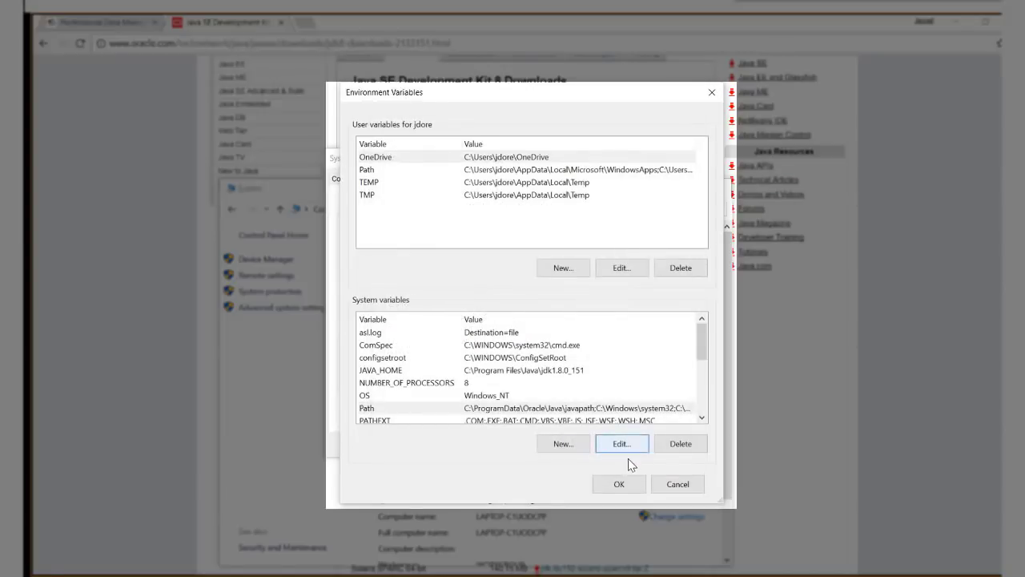
click(629, 486)
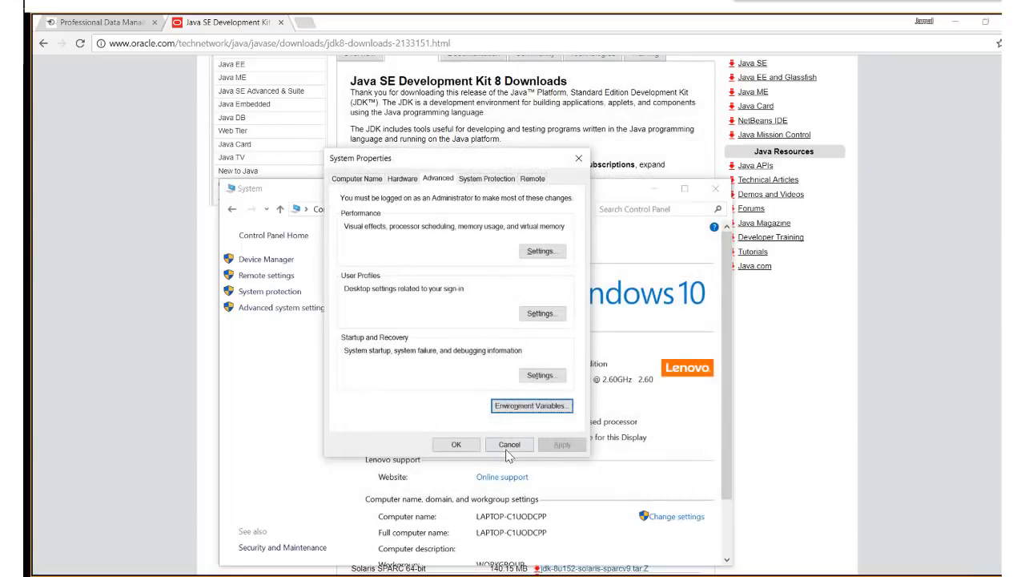
- Close System Properties, open Command Prompt, and run java -version to confirm 1.8.0_151
key(Return)
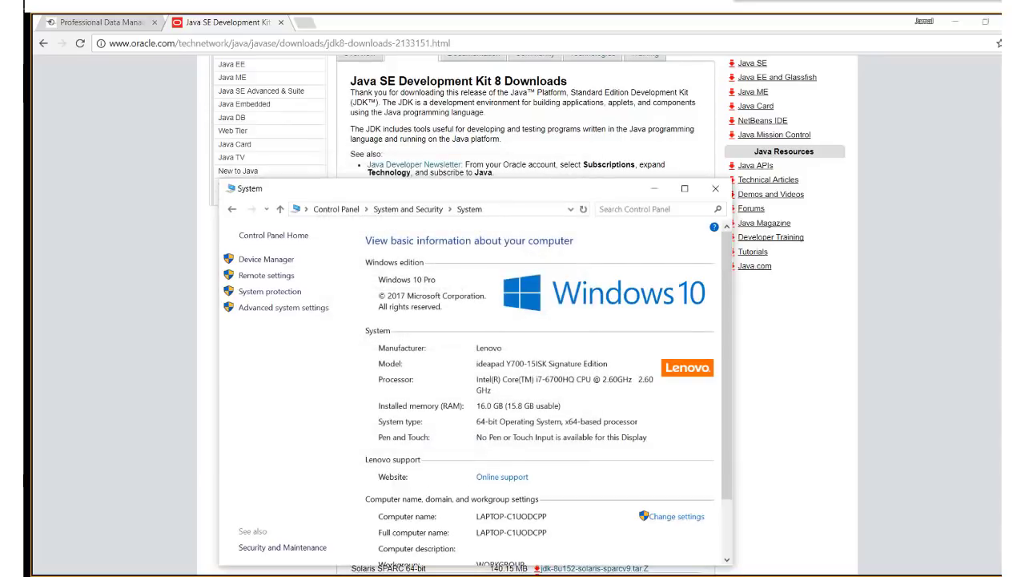
mouse_move(121, 571)
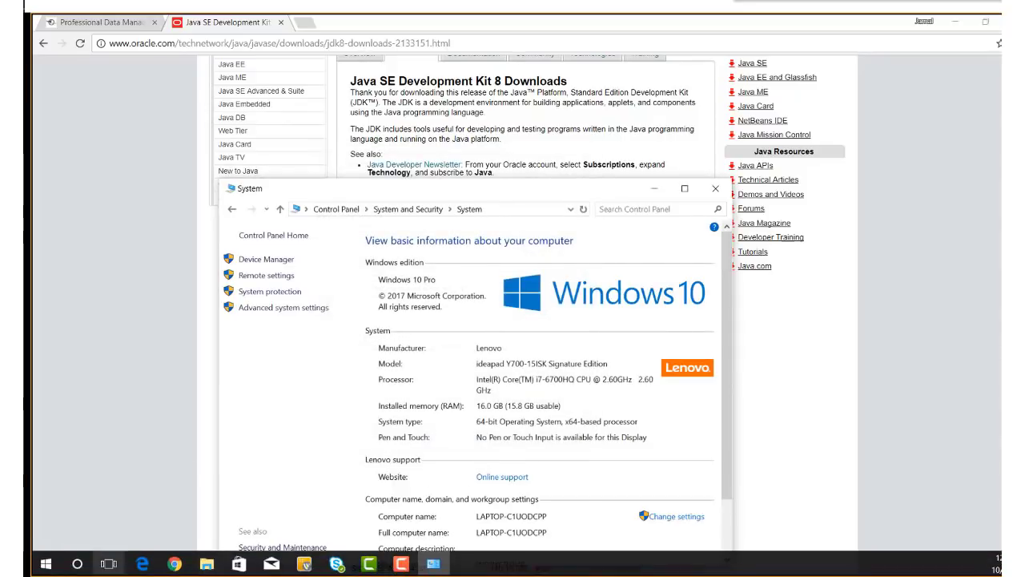
click(79, 564)
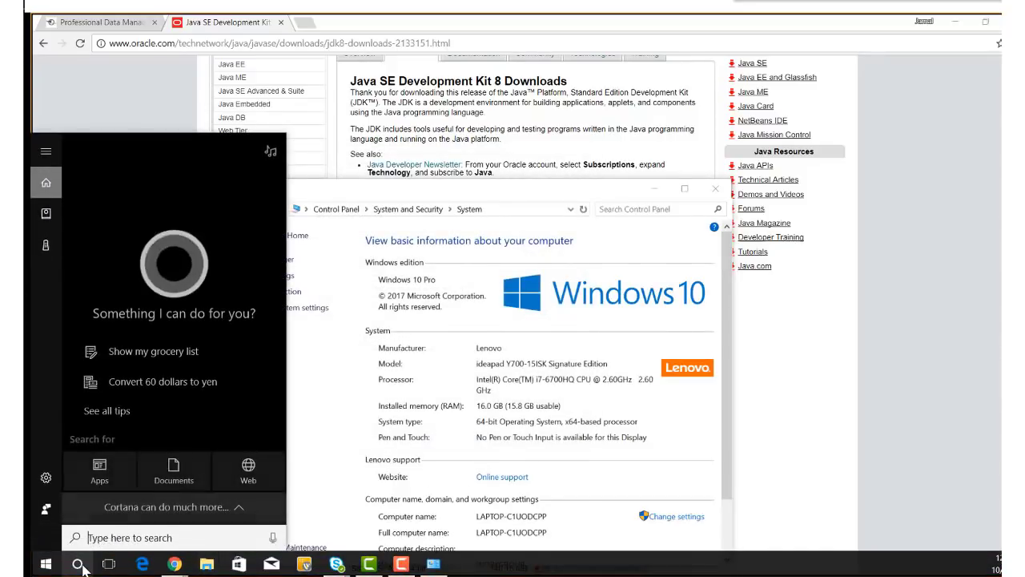
text(cmd)
key(Return)
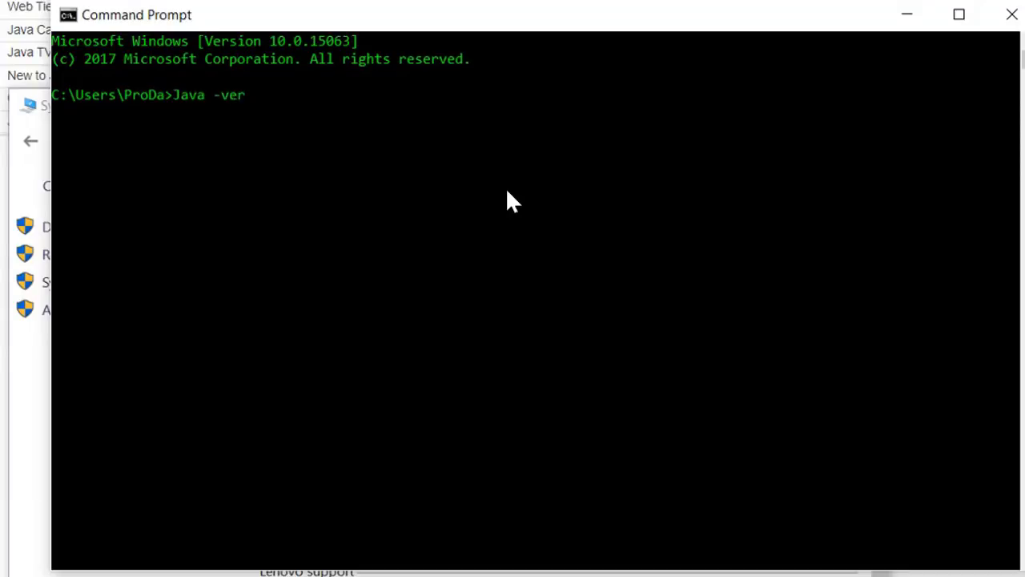
key(Return)
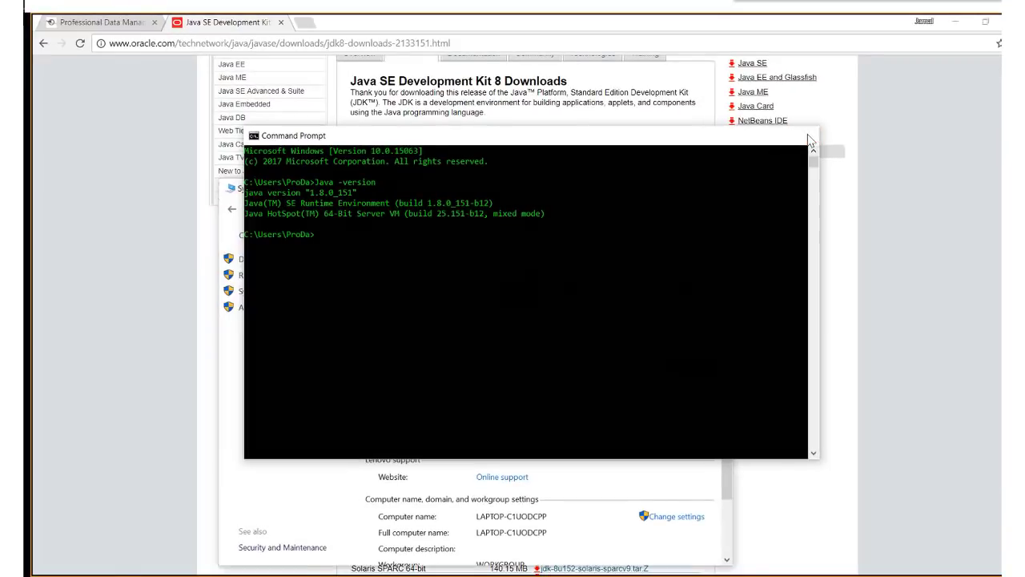
- Close Command Prompt and return to Chrome's Professional Data Management tab
click(805, 136)
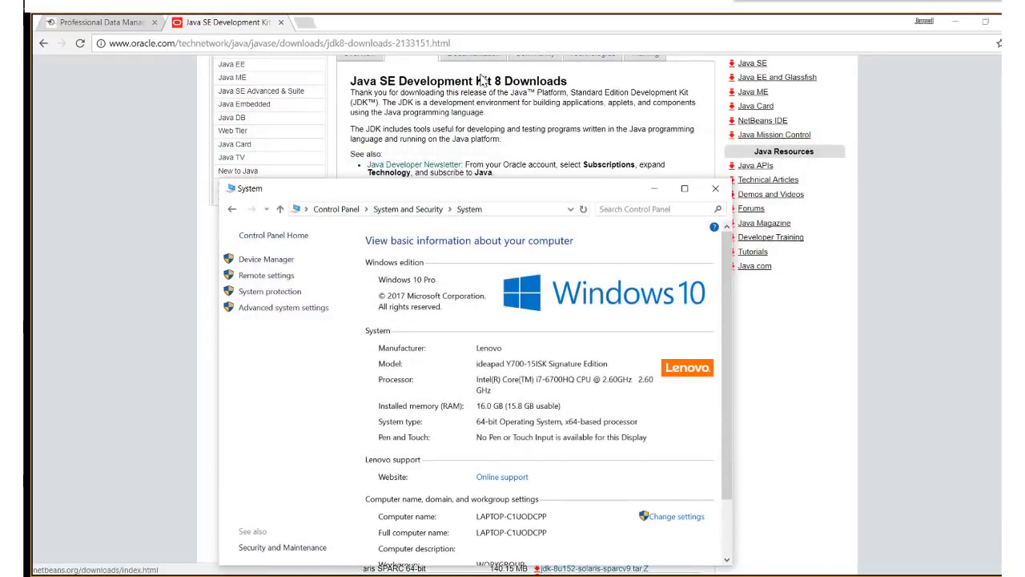
click(95, 24)
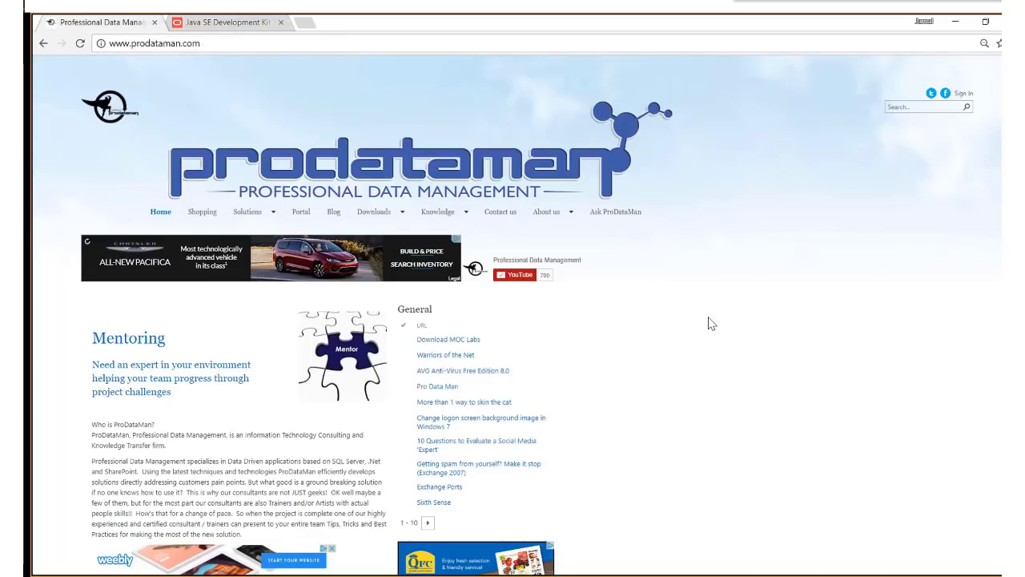